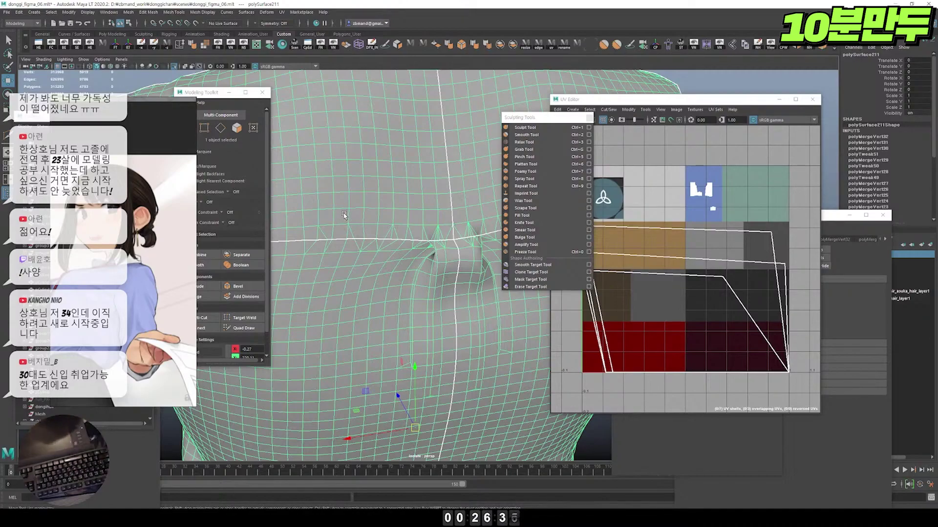
# Step: Zoom in on the face and put the head mesh into component editing mode
pyautogui.scroll(2, 346, 217)
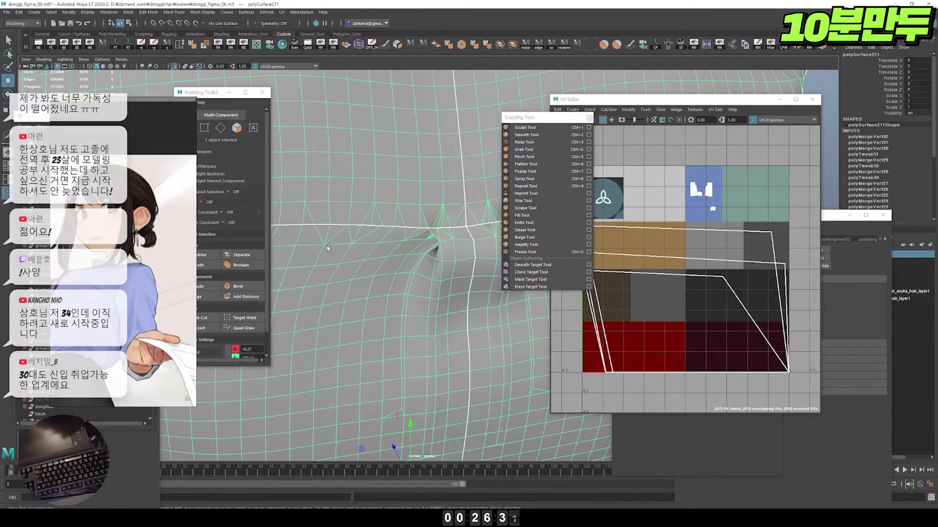
pyautogui.scroll(2, 327, 248)
pyautogui.press('F8')
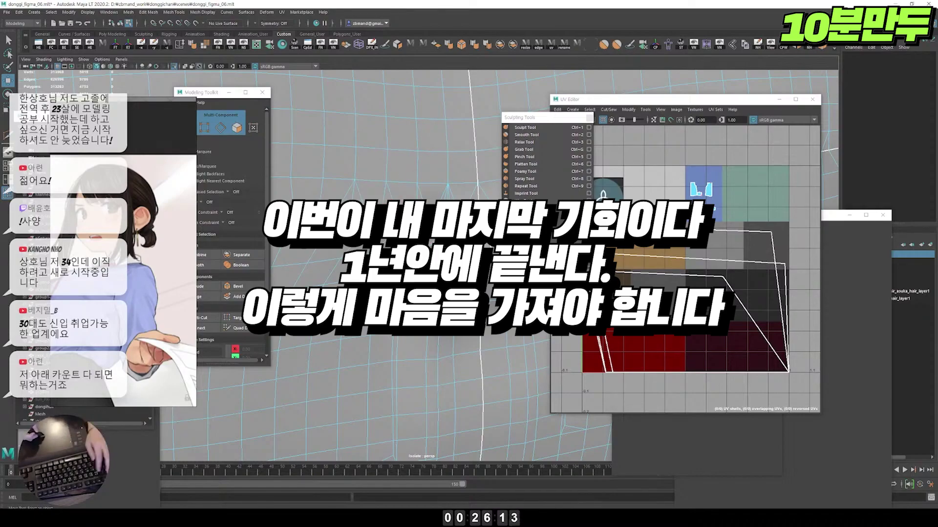
# Step: Cut new edges into the head mesh and remove the redundant ones
pyautogui.press('F8')
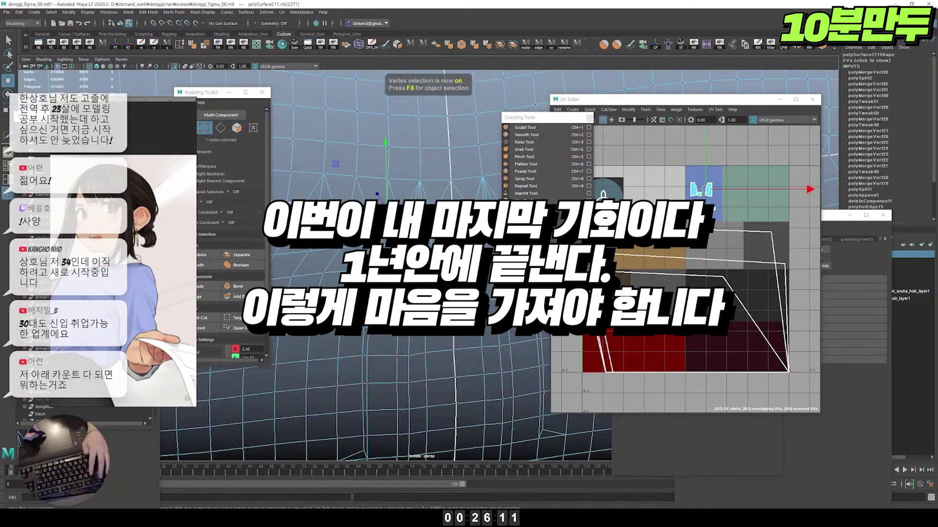
pyautogui.keyDown('alt'); pyautogui.moveTo(376, 194); pyautogui.dragTo(411, 205); pyautogui.keyUp('alt')
pyautogui.keyDown('alt'); pyautogui.moveTo(489, 293); pyautogui.dragTo(490, 289); pyautogui.keyUp('alt')
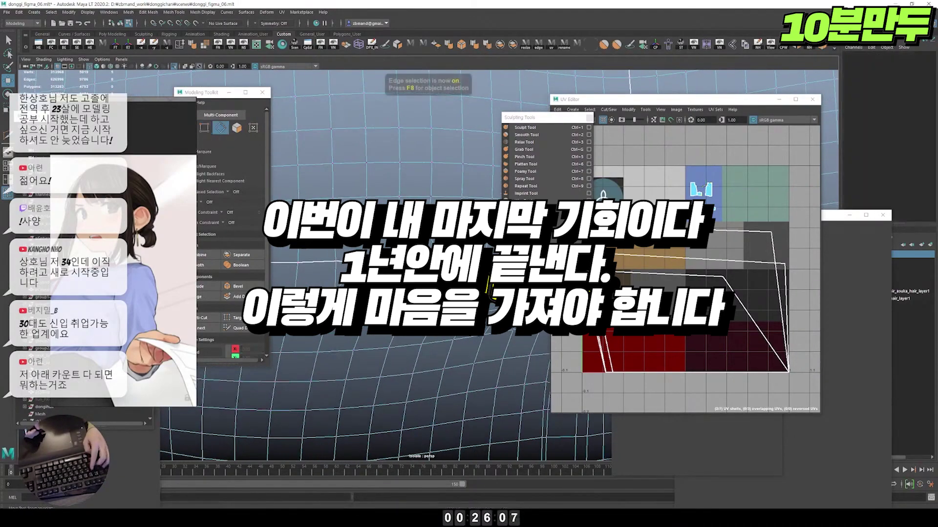
pyautogui.press('F10')
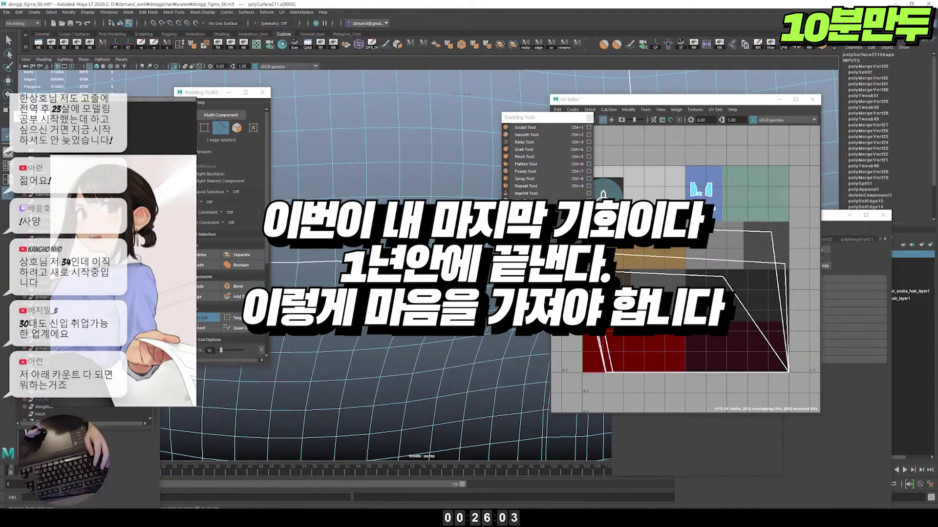
pyautogui.press('q')
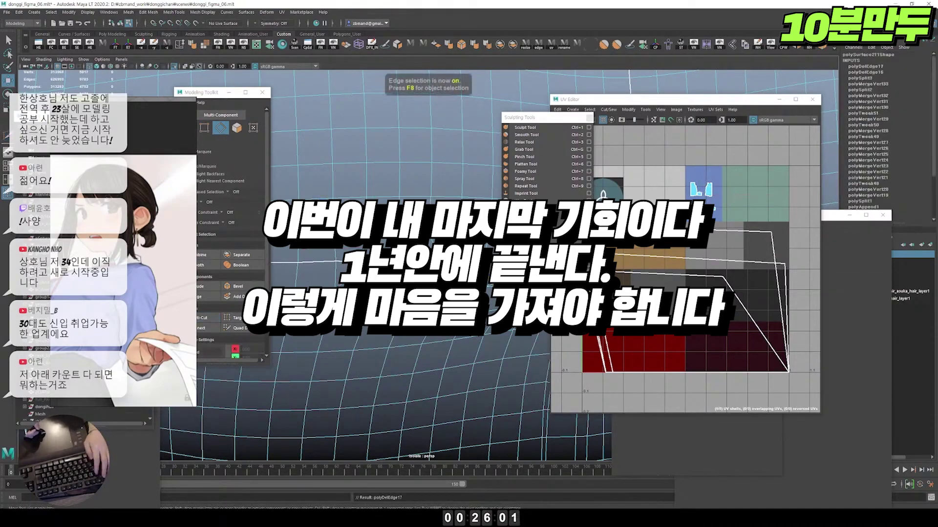
# Step: Select a vertex on the face and step to its neighbouring vertex
pyautogui.press('F9')
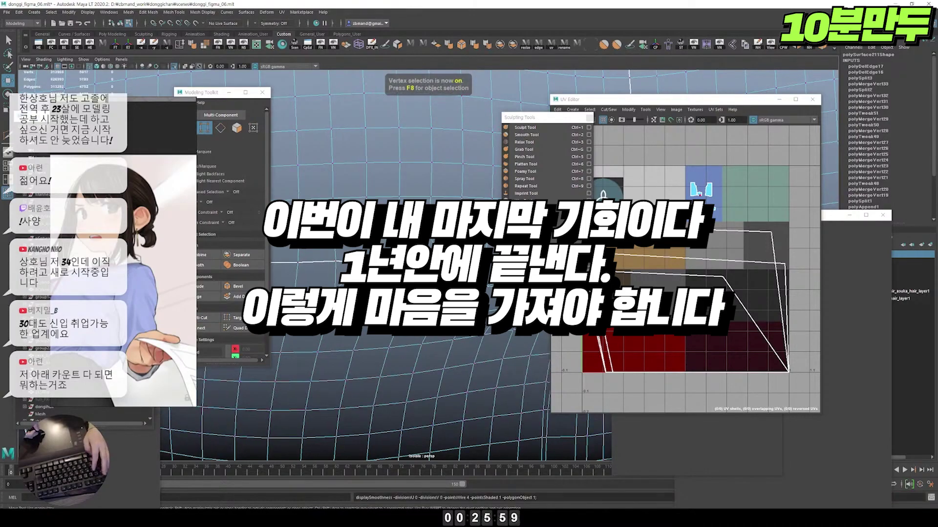
pyautogui.keyDown('alt'); pyautogui.moveTo(362, 245); pyautogui.dragTo(381, 241); pyautogui.keyUp('alt')
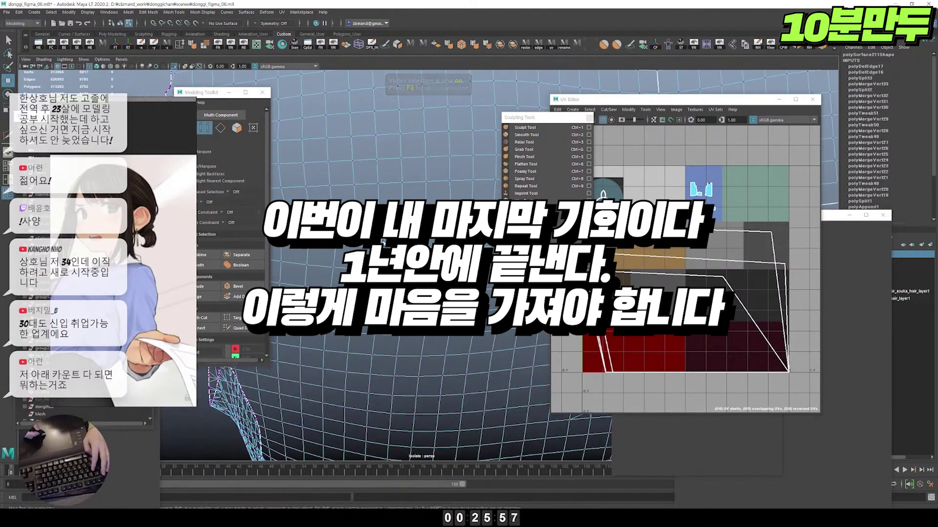
pyautogui.click(704, 189)
pyautogui.keyDown('alt'); pyautogui.moveTo(391, 195); pyautogui.dragTo(434, 203); pyautogui.keyUp('alt')
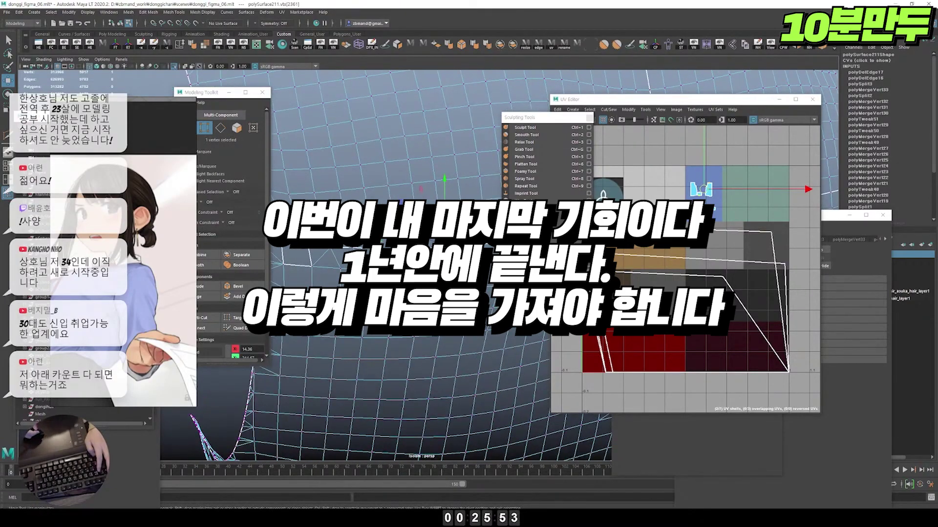
pyautogui.press('Left')
pyautogui.press('Left')
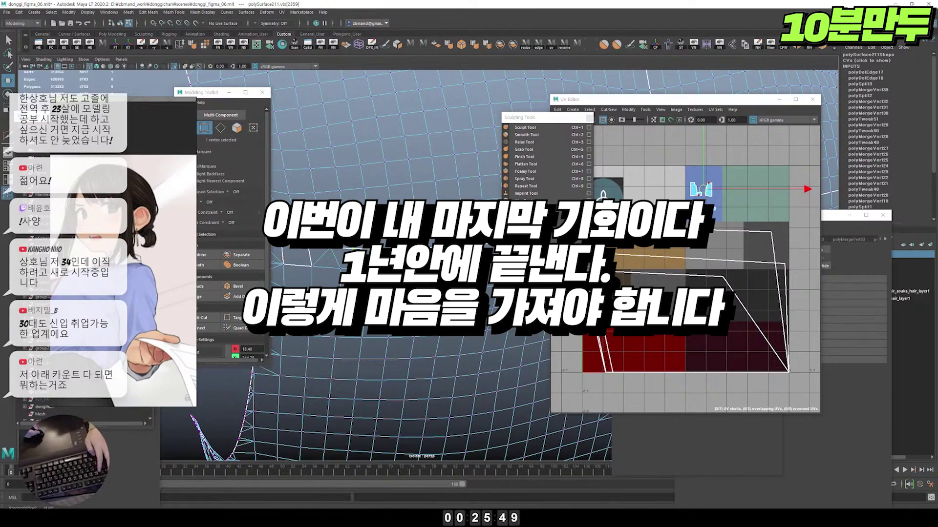
# Step: Preview the mesh smoothed, then return to the low-poly cage view
pyautogui.press('f')
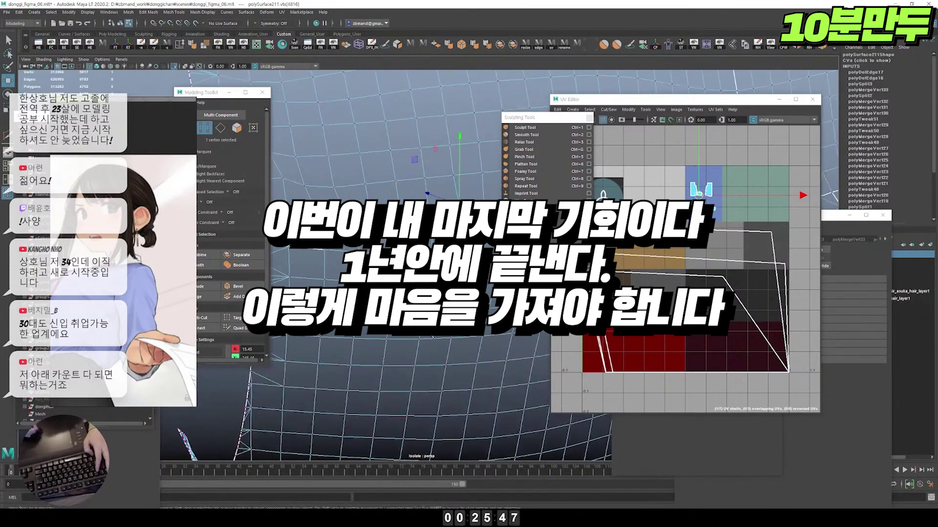
pyautogui.press('3')
pyautogui.press('1')
pyautogui.scroll(5, 463, 376)
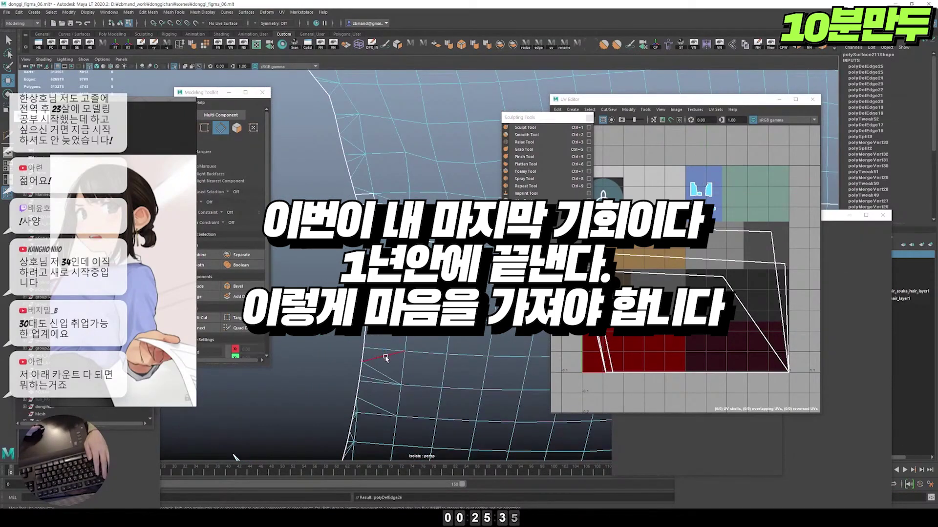
# Step: Delete three redundant edges around the neck
pyautogui.click(382, 374)
pyautogui.press('Delete')
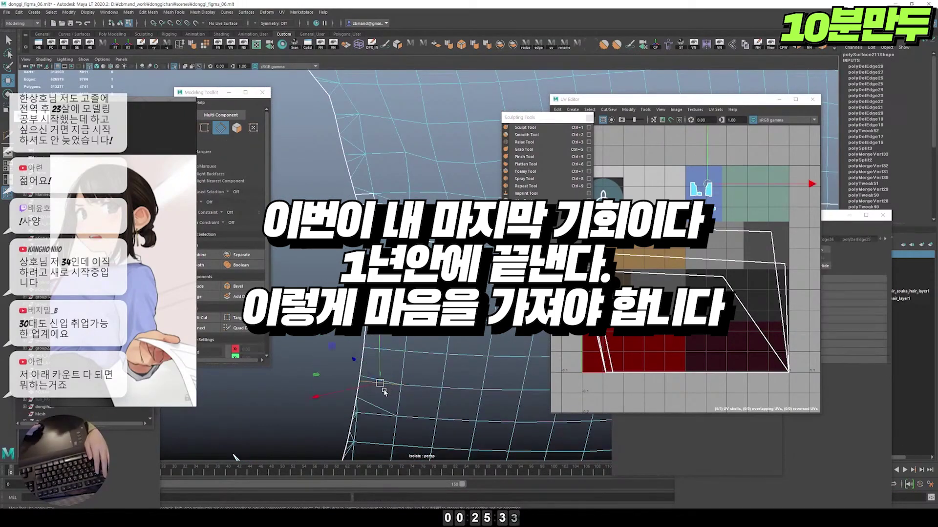
pyautogui.click(386, 390)
pyautogui.press('Delete')
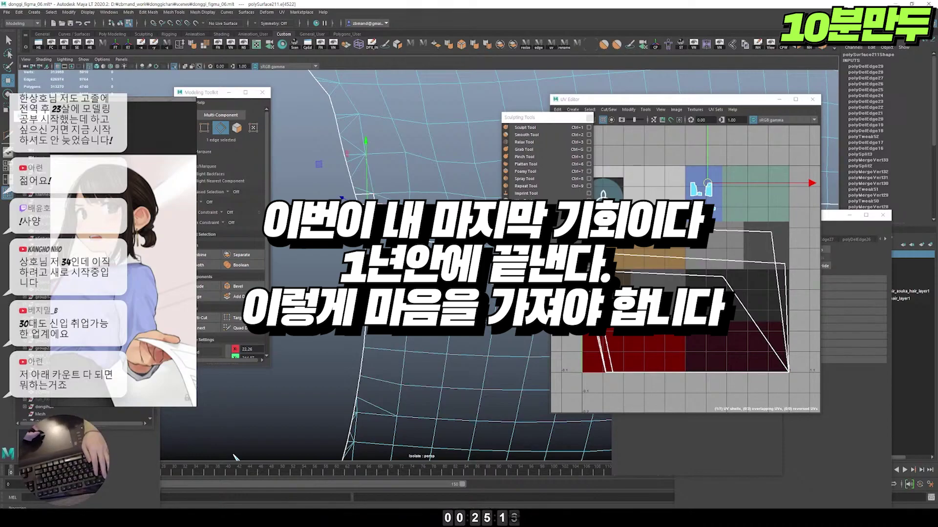
pyautogui.press('Delete')
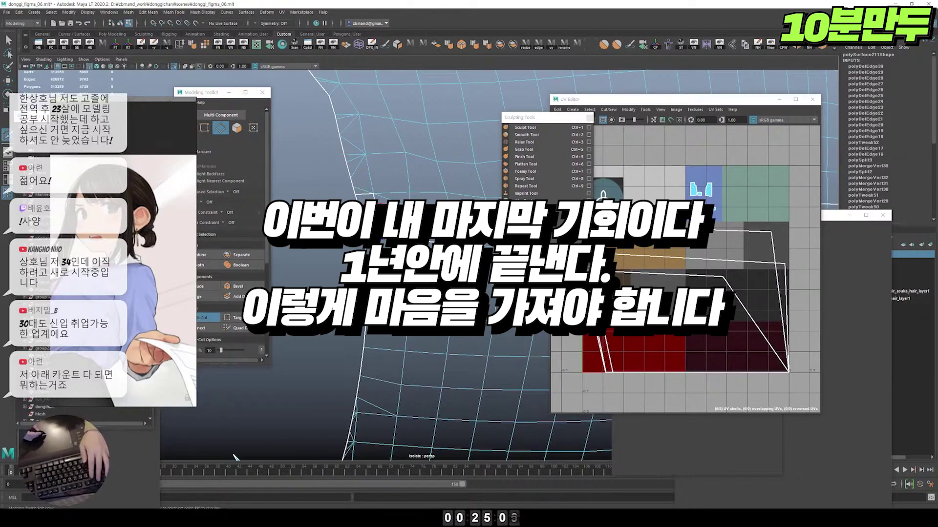
# Step: Cut a new edge into the neck and return to the Move tool to inspect it
pyautogui.press('Return')
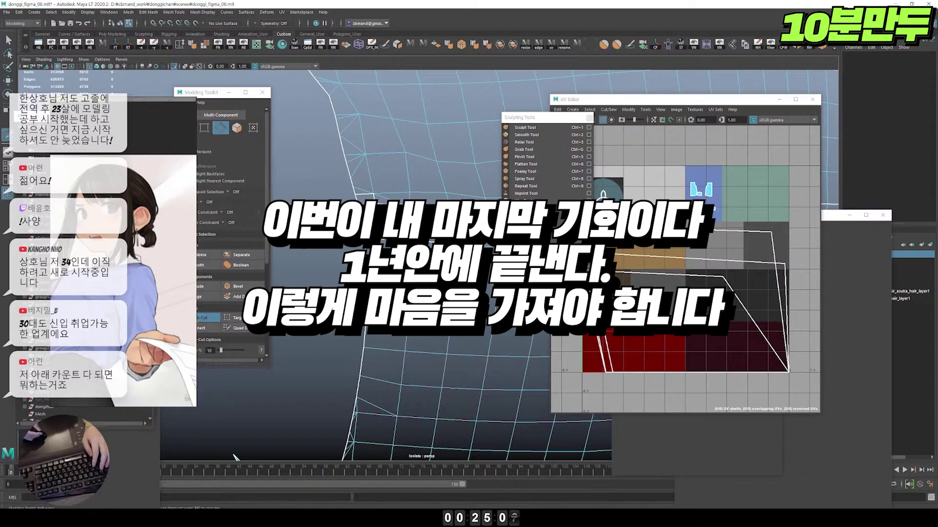
pyautogui.press('w')
pyautogui.keyDown('alt'); pyautogui.moveTo(235, 458); pyautogui.dragTo(274, 439); pyautogui.keyUp('alt')
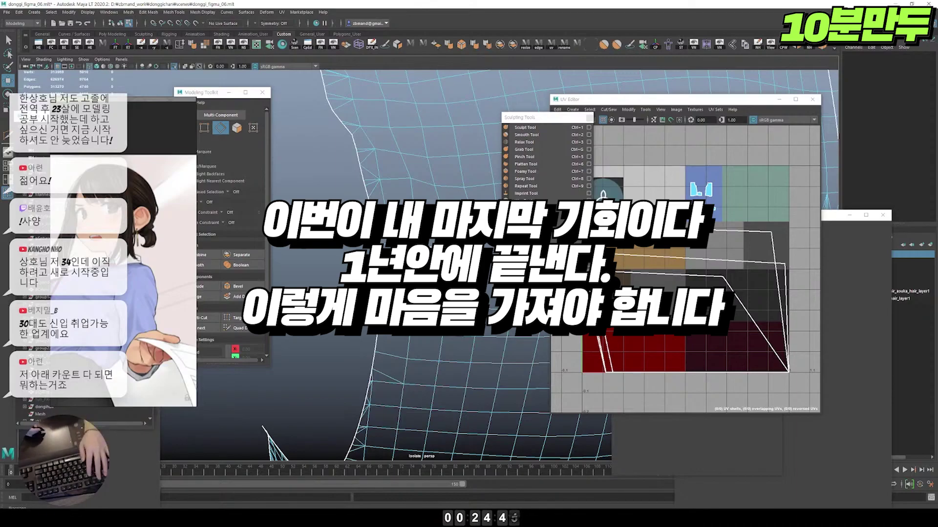
# Step: Delete two redundant neck edges and collapse the next edge into a single vertex
pyautogui.hotkey('ctrl', 'shift', 'x')
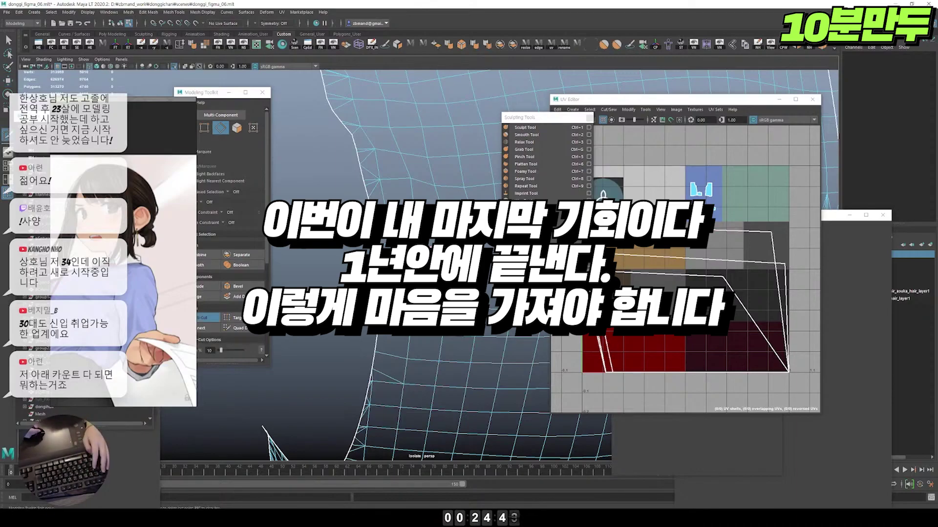
pyautogui.press('F10')
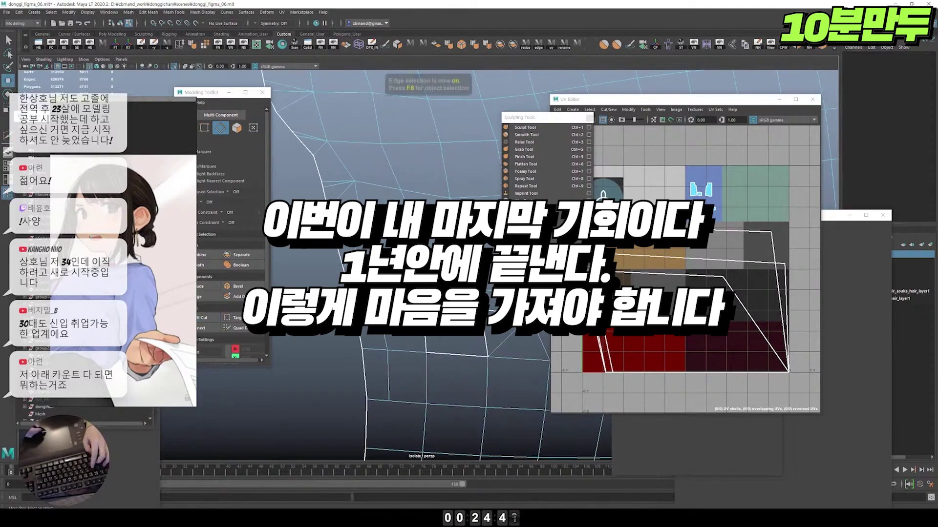
pyautogui.press('w')
pyautogui.press('Delete')
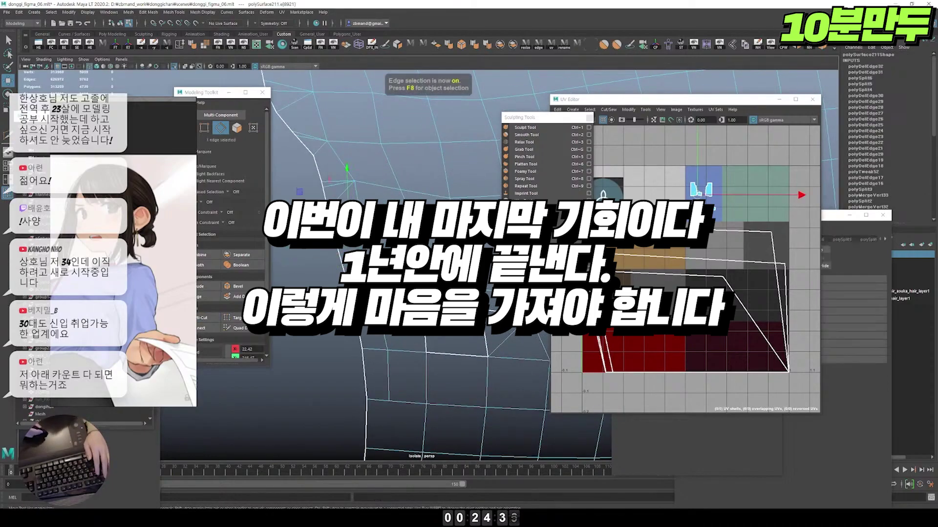
pyautogui.press('Delete')
pyautogui.press('Delete')
pyautogui.press('Delete')
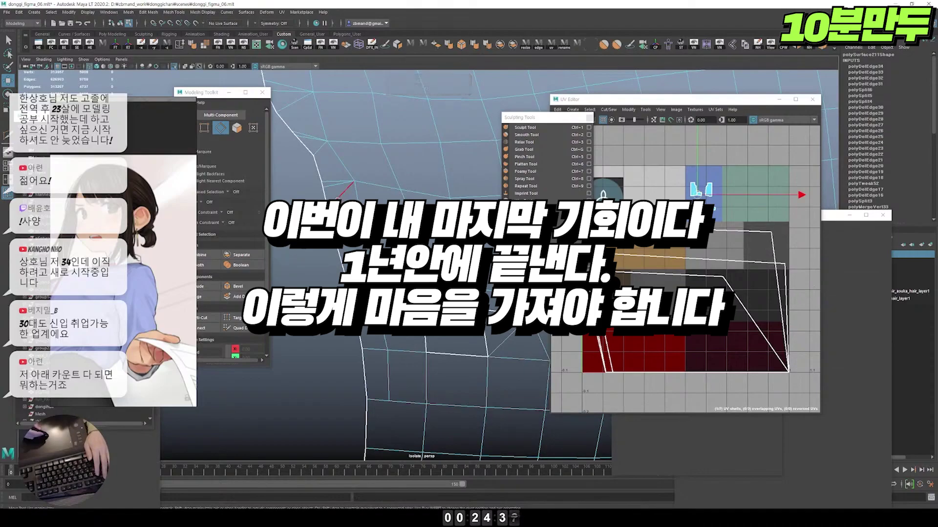
pyautogui.click(326, 186)
pyautogui.press('m')
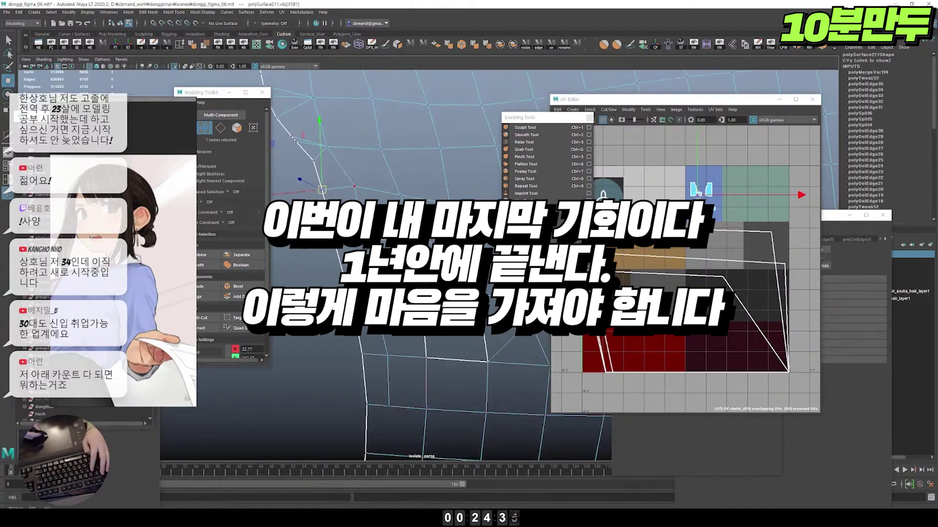
# Step: Delete the extra edge loop and pull the view back to see the whole mesh
pyautogui.keyDown('alt'); pyautogui.moveTo(326, 186); pyautogui.dragTo(337, 264); pyautogui.keyUp('alt')
pyautogui.press('F10')
pyautogui.press('Delete')
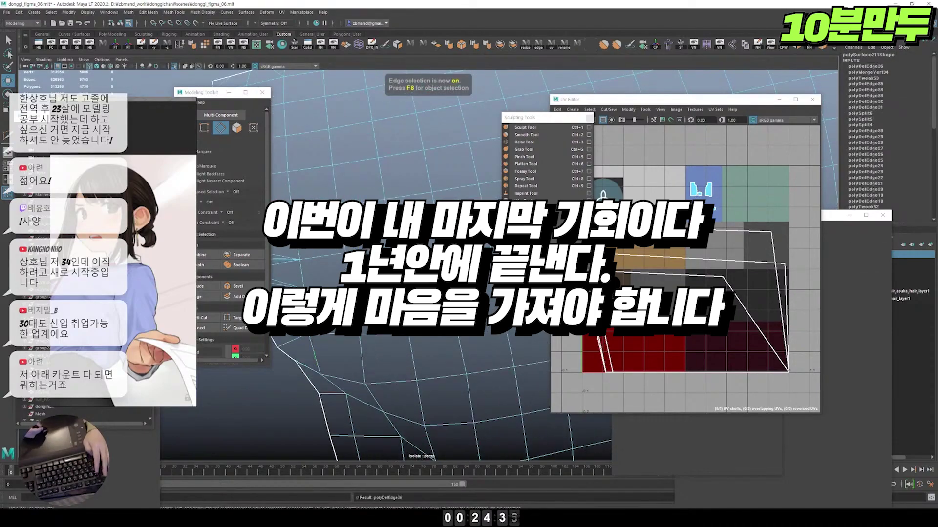
pyautogui.moveTo(293, 344)
pyautogui.keyDown('alt'); pyautogui.mouseDown()
pyautogui.moveTo(406, 194)
pyautogui.moveTo(439, 205)
pyautogui.moveTo(420, 220)
pyautogui.mouseUp(); pyautogui.keyUp('alt')
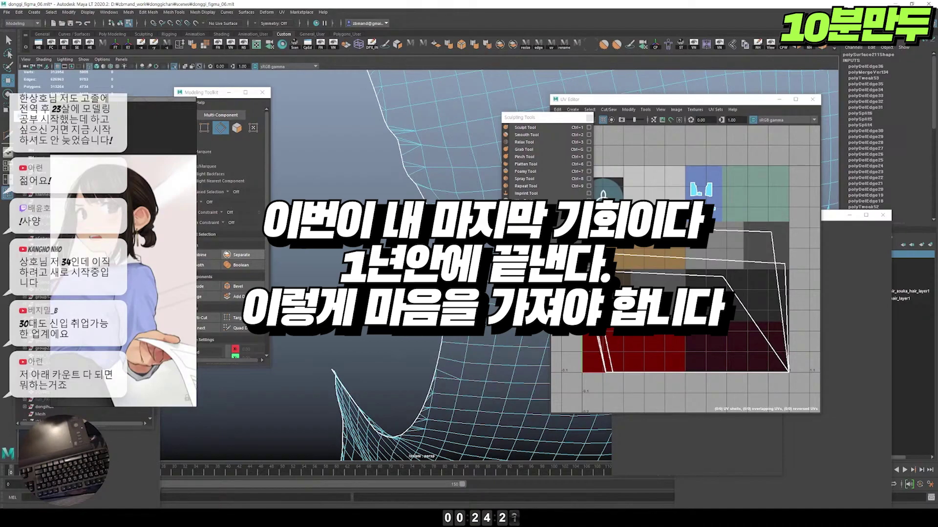
# Step: Delete the redundant edge on the upper head and select the vertex above it for moving
pyautogui.keyDown('alt'); pyautogui.moveTo(400, 185); pyautogui.dragTo(419, 191); pyautogui.keyUp('alt')
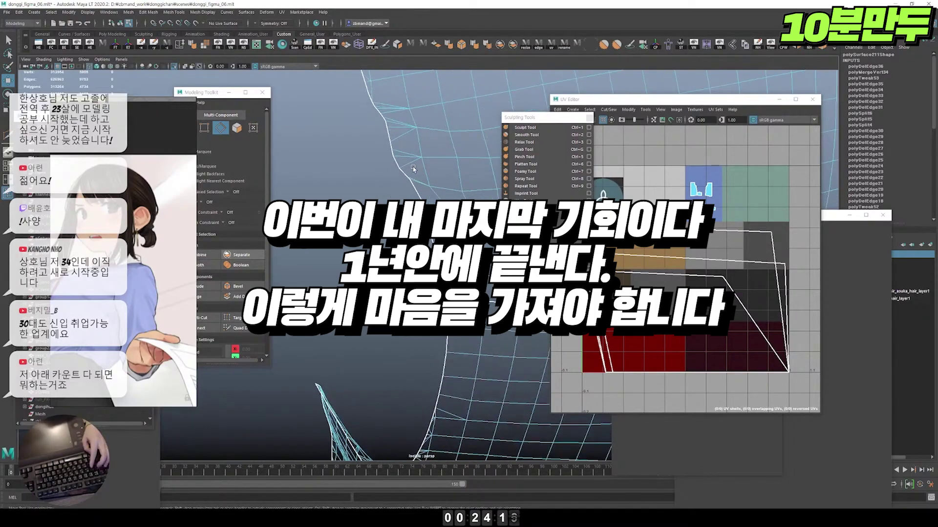
pyautogui.click(404, 149)
pyautogui.press('Delete')
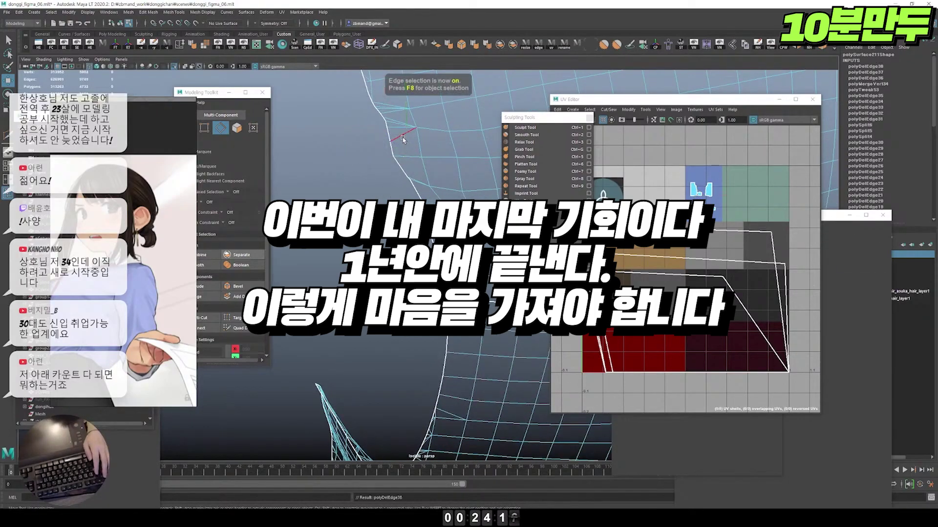
pyautogui.click(403, 135)
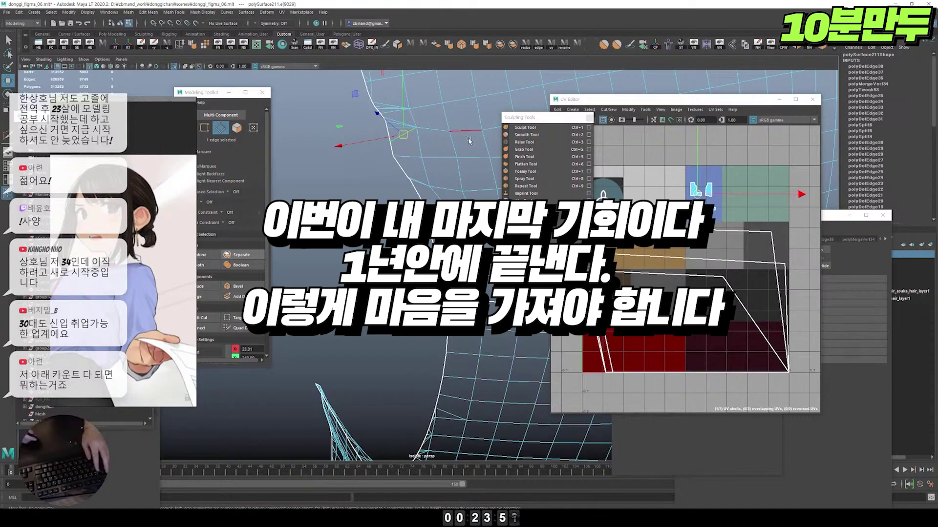
# Step: Delete two more redundant edges and place a Multi-Cut point on a vertex
pyautogui.keyDown('alt'); pyautogui.moveTo(450, 142); pyautogui.dragTo(384, 242); pyautogui.keyUp('alt')
pyautogui.hotkey('ctrl', 'Delete')
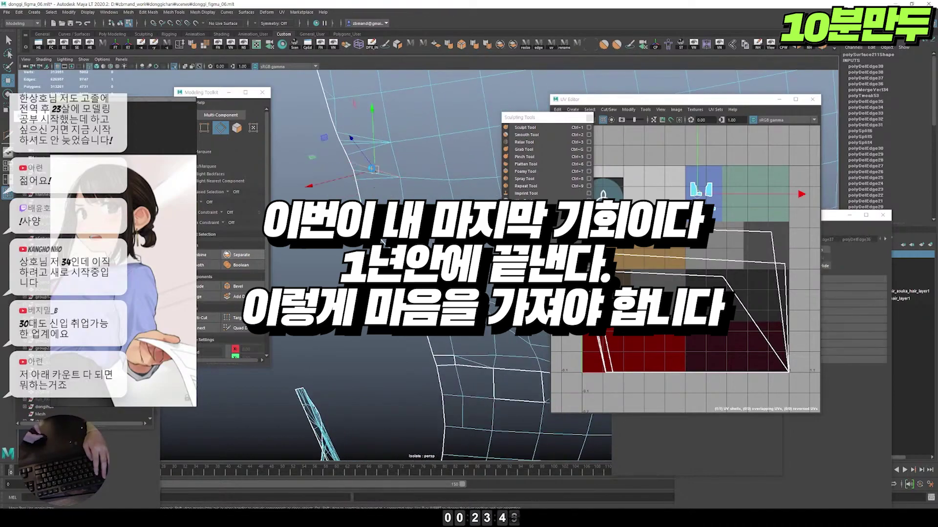
pyautogui.hotkey('ctrl', 'Delete')
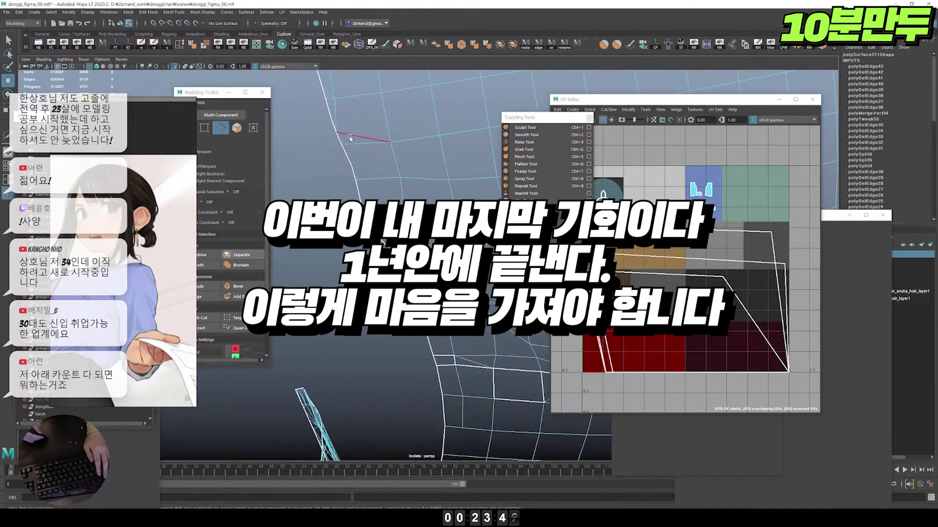
pyautogui.keyDown('alt'); pyautogui.moveTo(401, 197); pyautogui.dragTo(403, 158); pyautogui.keyUp('alt')
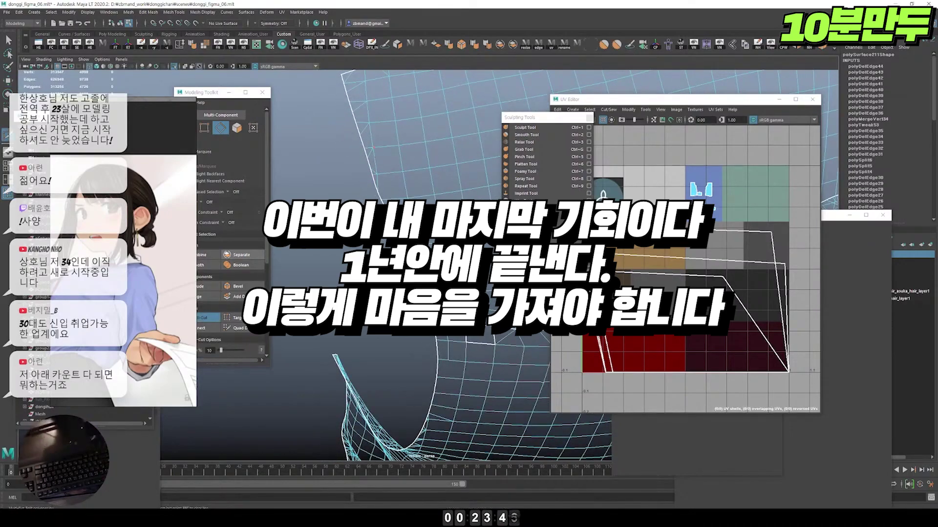
pyautogui.click(376, 173)
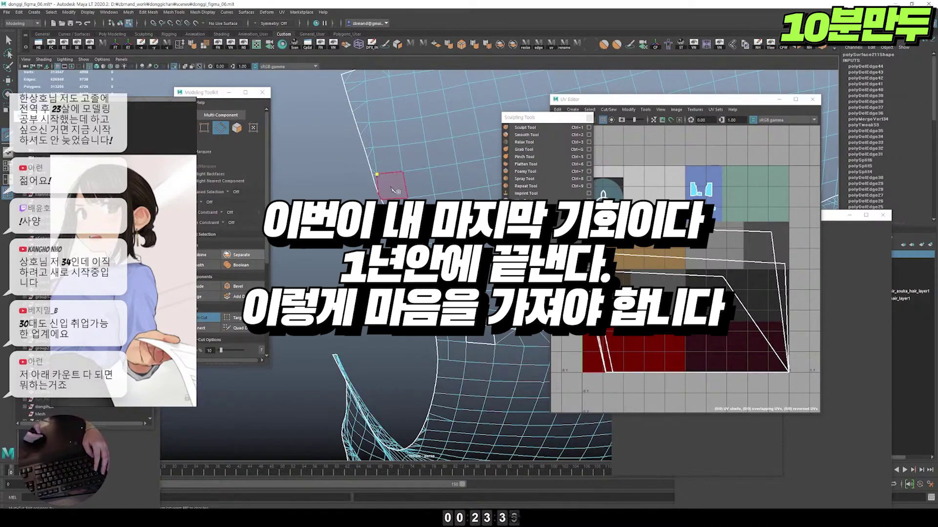
pyautogui.press('q')
# Step: Delete another edge, then marquee-select and delete the 28 seam vertices
pyautogui.press('F9')
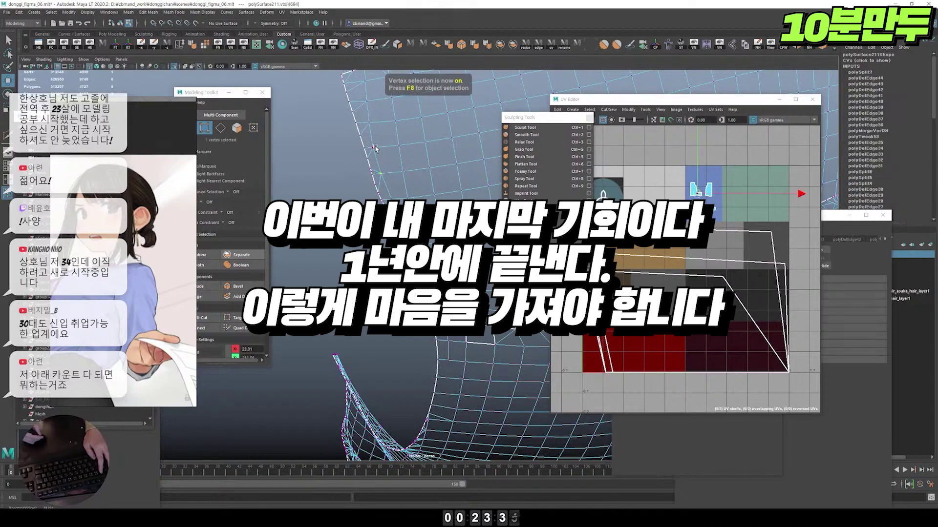
pyautogui.press('F10')
pyautogui.click(361, 117)
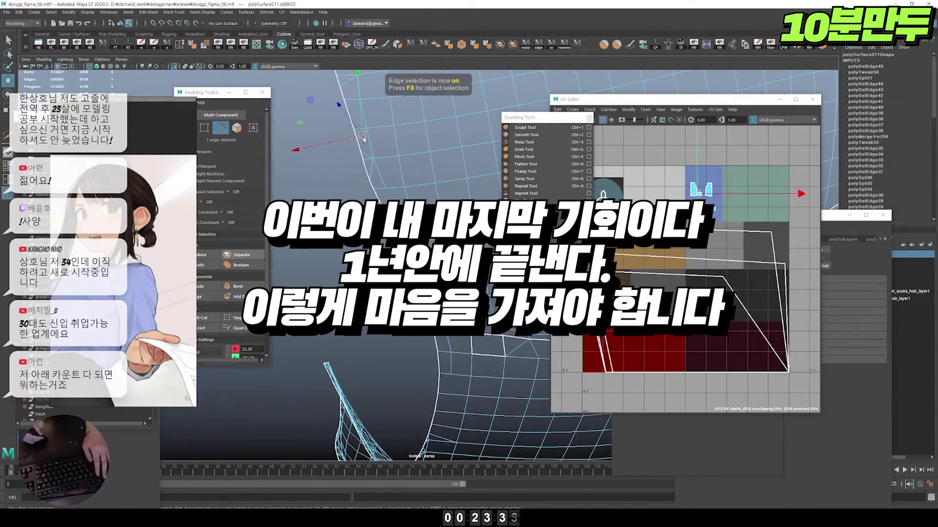
pyautogui.hotkey('ctrl', 'Delete')
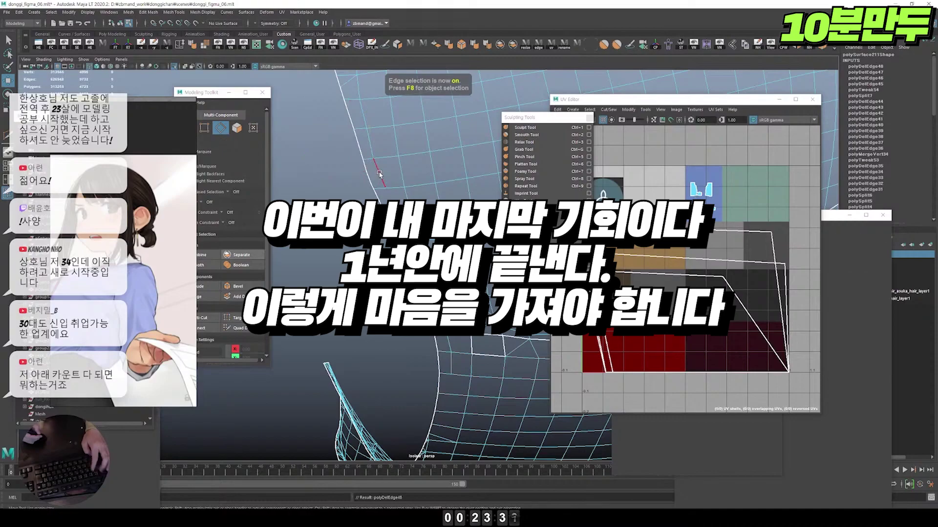
pyautogui.press('F9')
pyautogui.moveTo(374, 169); pyautogui.dragTo(361, 191)
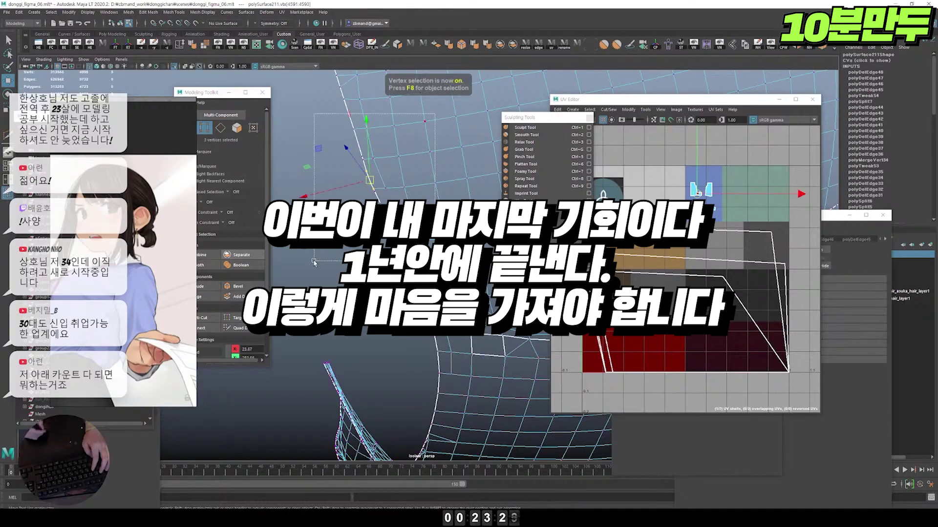
pyautogui.press('Delete')
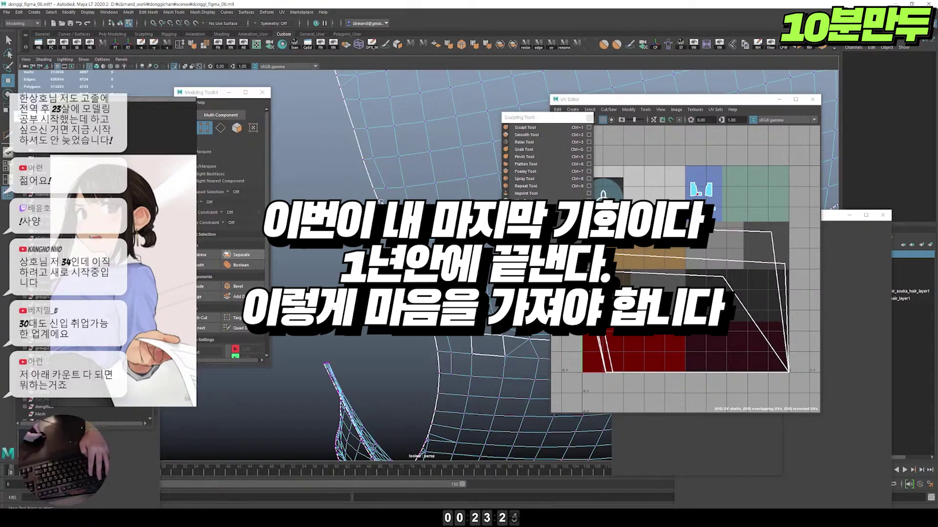
# Step: Try another Multi-Cut, then select a single vertex ready to move
pyautogui.hotkey('ctrl', 'shift', 'x')
pyautogui.moveTo(386, 188)
pyautogui.keyDown('alt'); pyautogui.mouseDown()
pyautogui.moveTo(382, 174)
pyautogui.moveTo(439, 205)
pyautogui.mouseUp(); pyautogui.keyUp('alt')
pyautogui.press('F9')
pyautogui.press('q')
pyautogui.click(415, 196)
pyautogui.press('w')
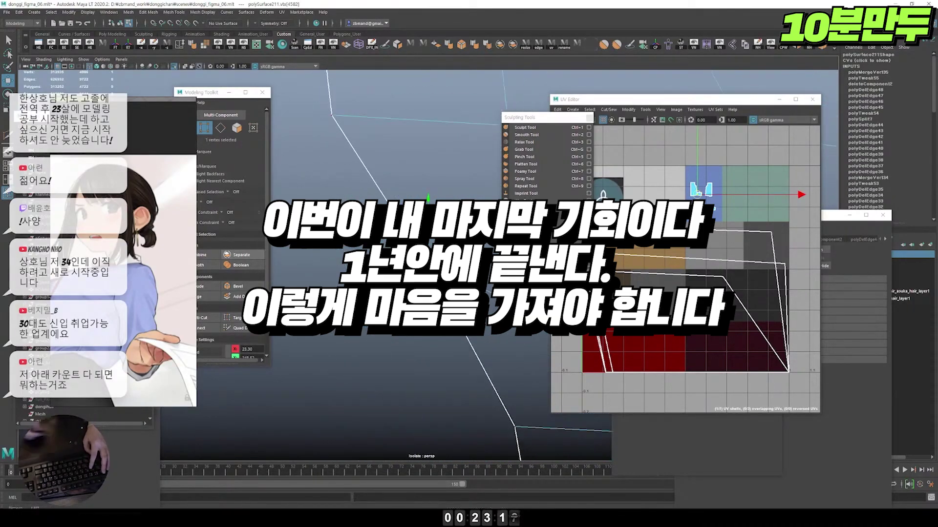
# Step: Delete one more redundant edge on the head, then select a vertex to adjust
pyautogui.click(419, 173)
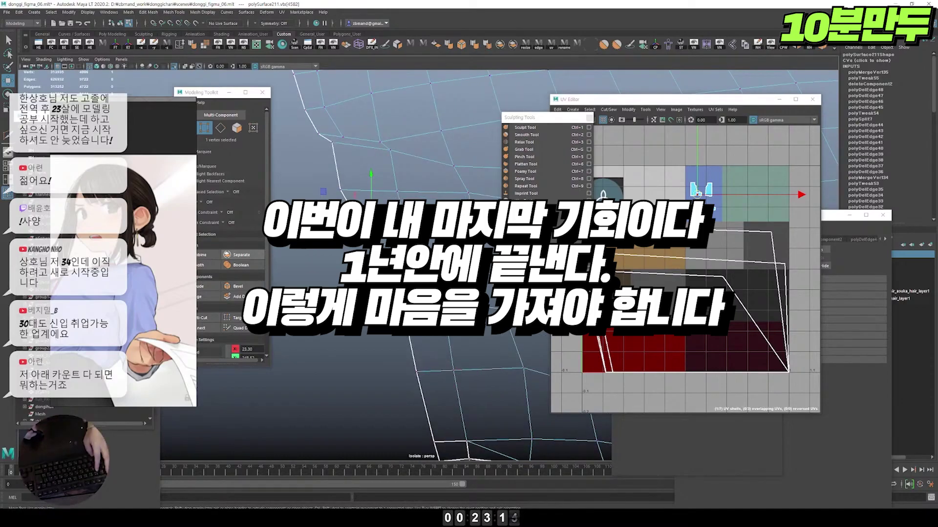
pyautogui.keyDown('alt'); pyautogui.moveTo(440, 205); pyautogui.dragTo(420, 196); pyautogui.keyUp('alt')
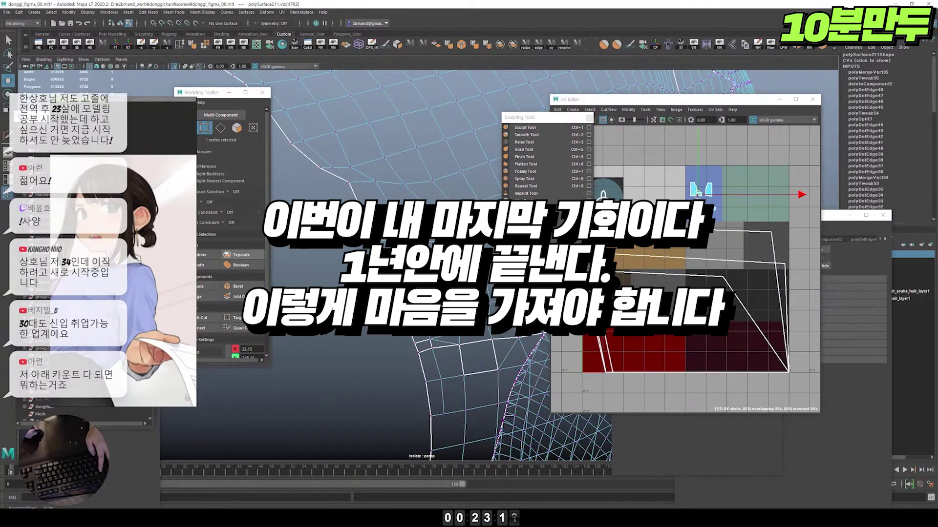
pyautogui.press('F10')
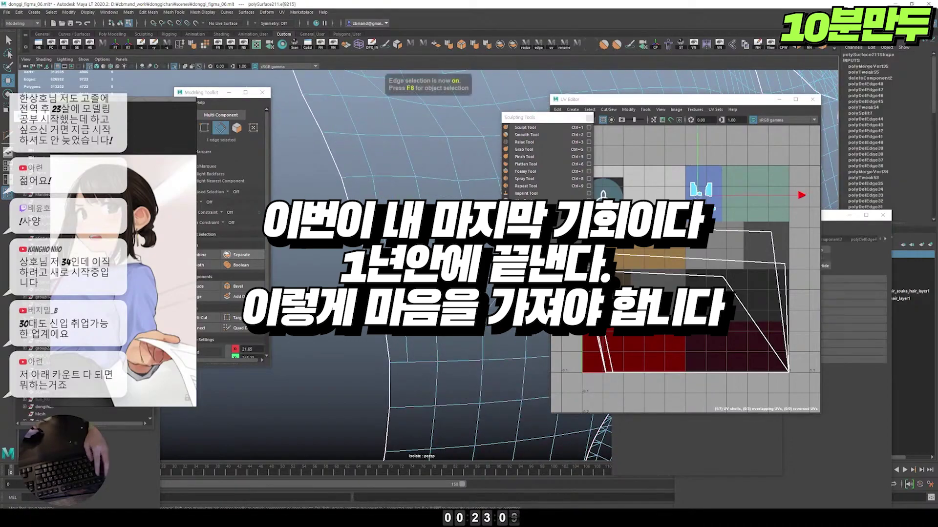
pyautogui.press('Delete')
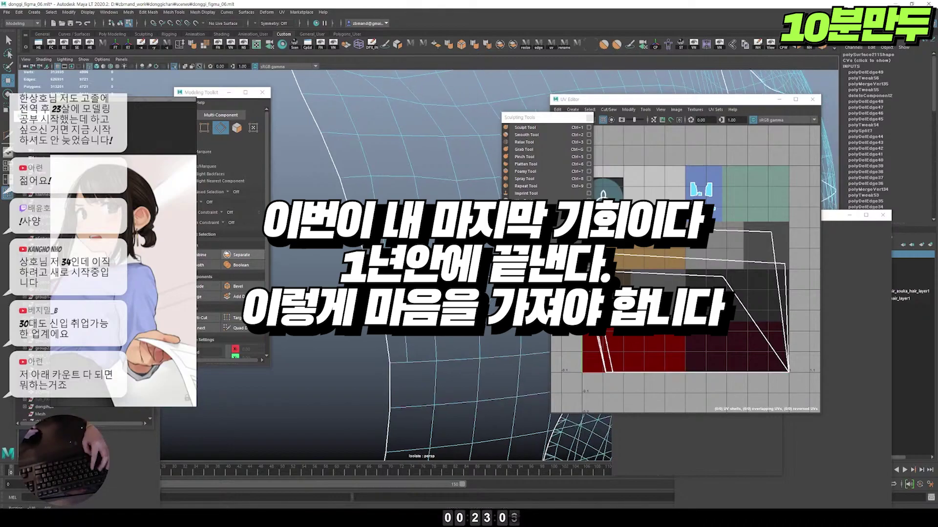
pyautogui.press('F9')
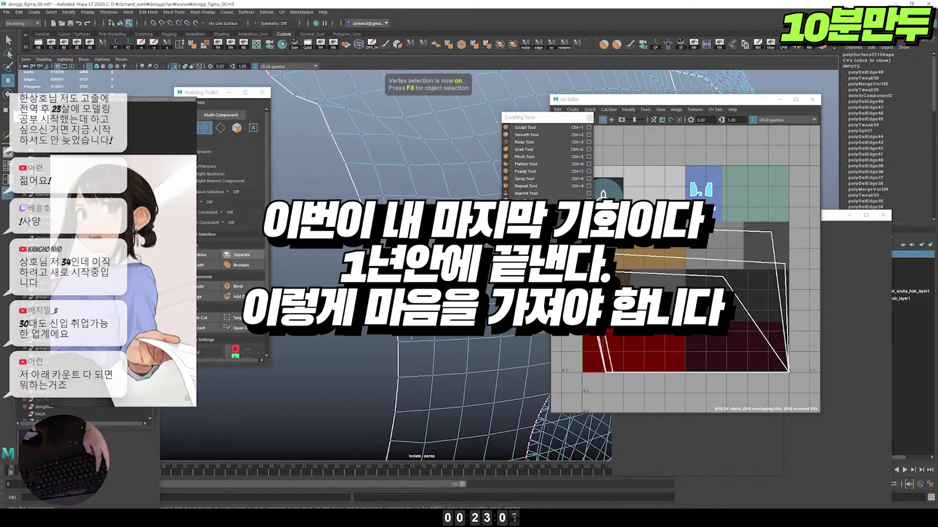
pyautogui.scroll(-3, 385, 263)
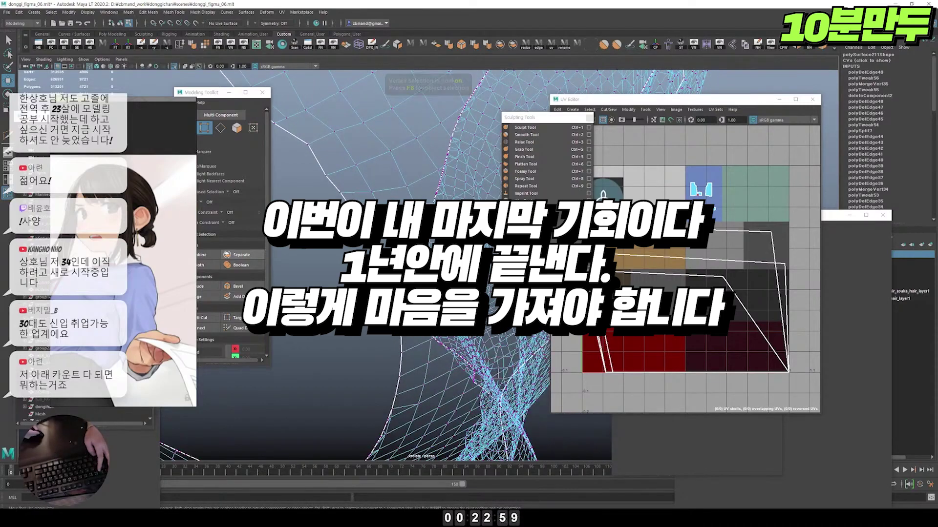
pyautogui.click(698, 196)
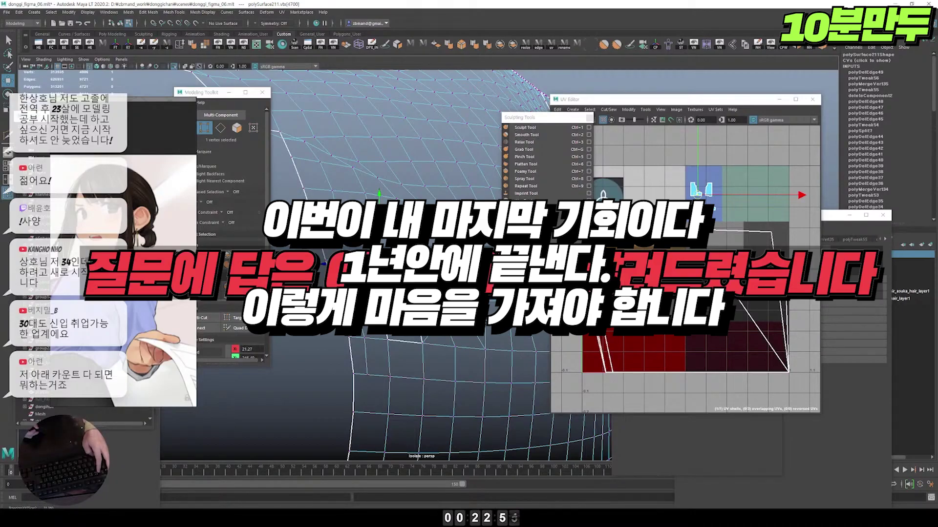
pyautogui.keyDown('alt'); pyautogui.moveTo(440, 293); pyautogui.dragTo(469, 274); pyautogui.keyUp('alt')
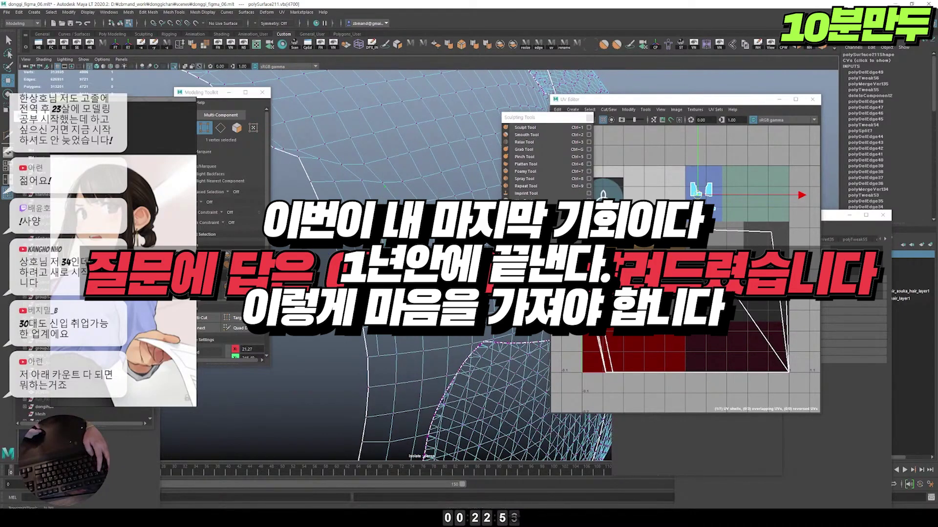